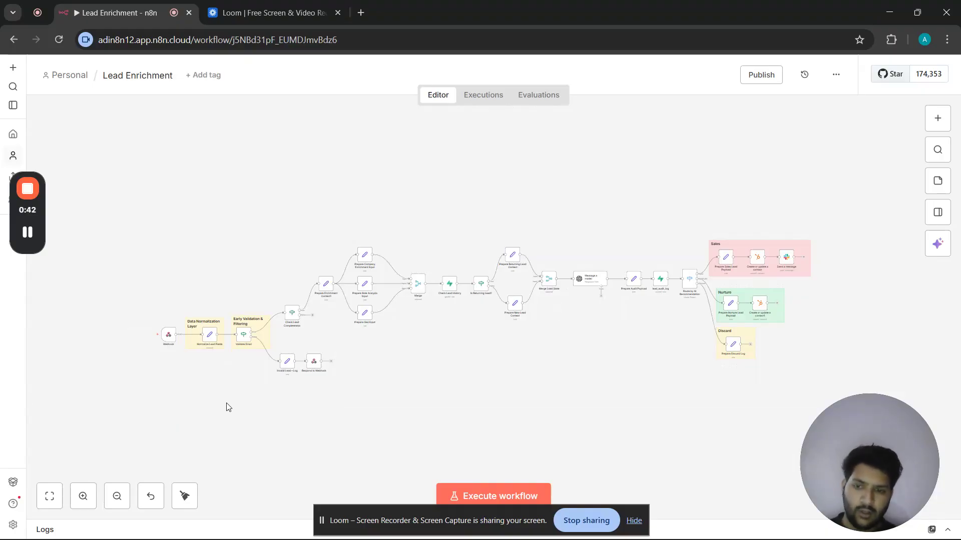
# - Examine the start of the workflow, from the Webhook through lead field normalization and email validation to the lead completeness check
pyautogui.click(83, 496)
pyautogui.click(83, 496)
pyautogui.click(83, 496)
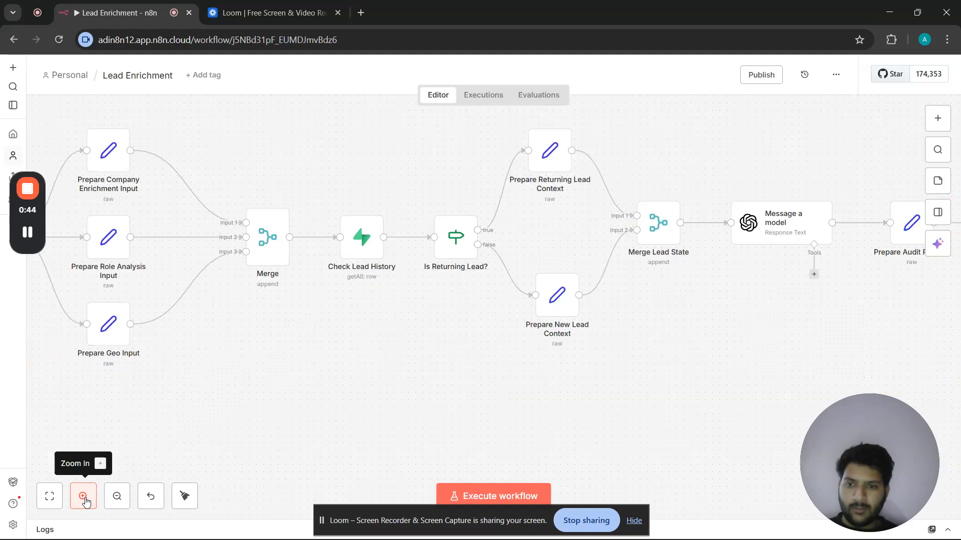
pyautogui.hscroll(-15, 271, 400)
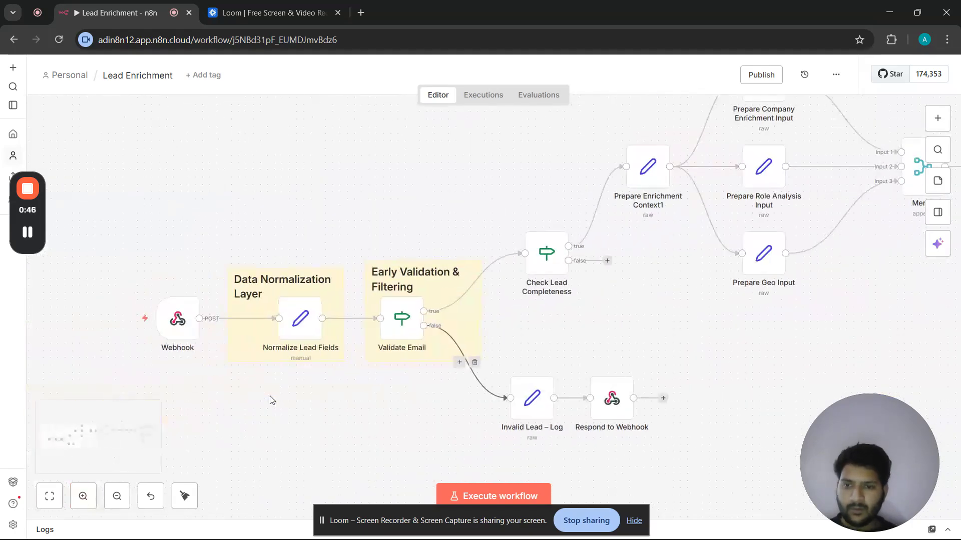
pyautogui.hscroll(-4, 271, 400)
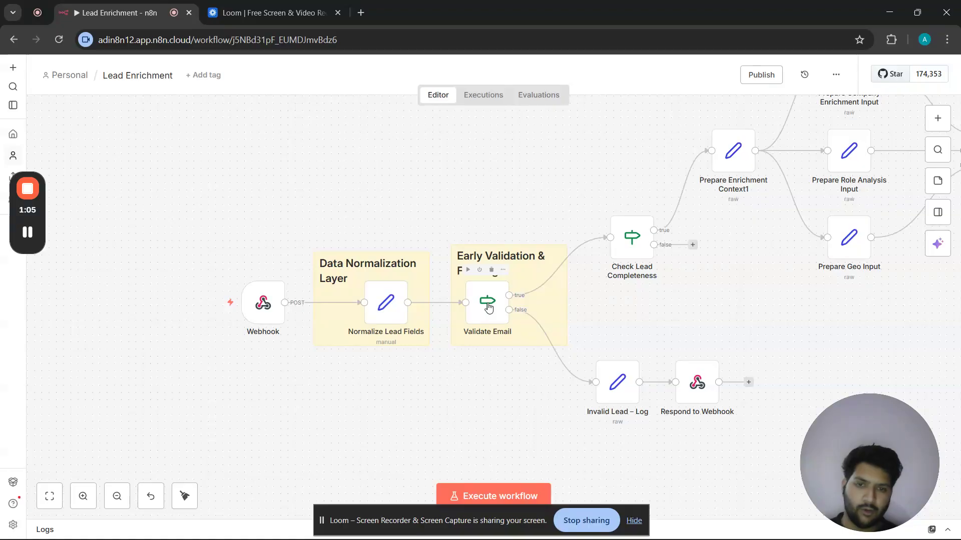
pyautogui.scroll(-2, 616, 326)
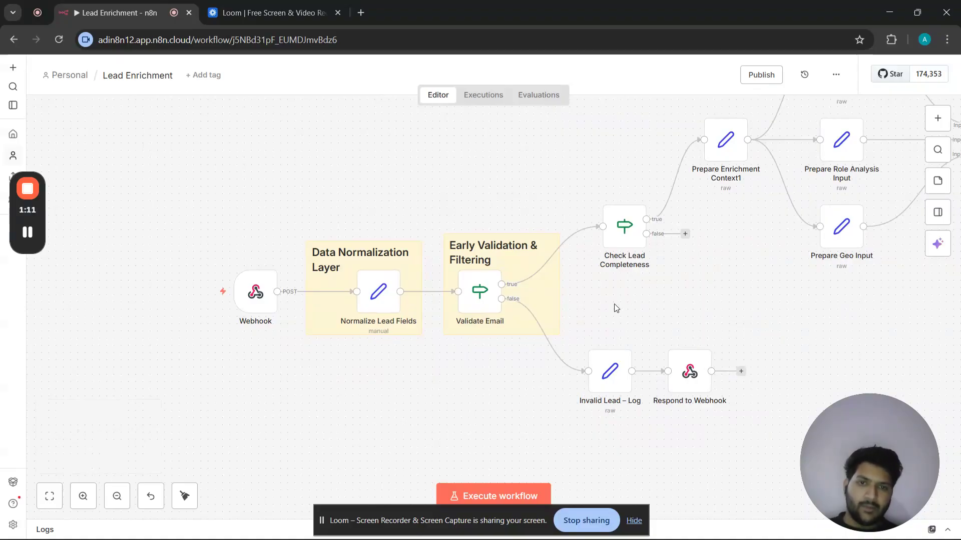
pyautogui.hscroll(2, 616, 308)
pyautogui.scroll(2, 616, 308)
pyautogui.hscroll(1, 616, 308)
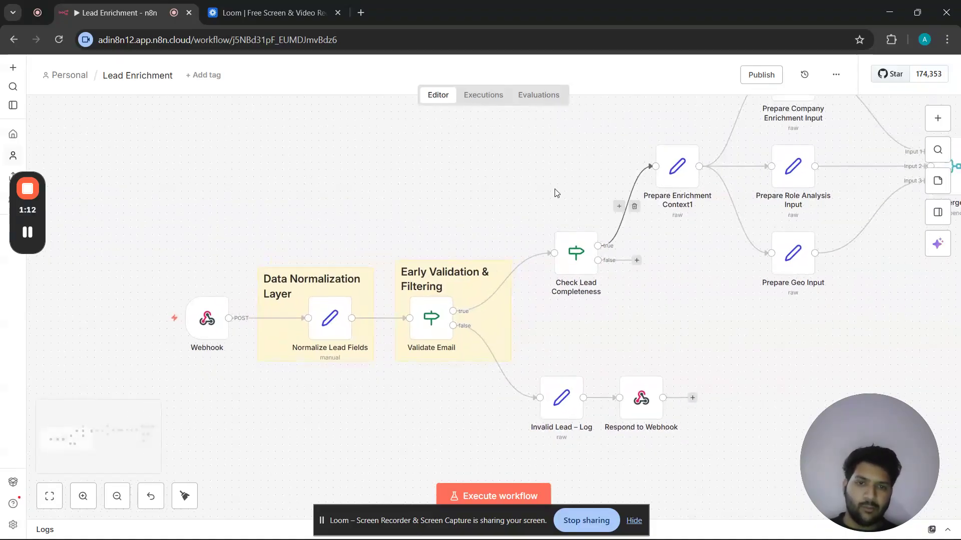
pyautogui.scroll(1, 671, 319)
pyautogui.hscroll(1, 671, 318)
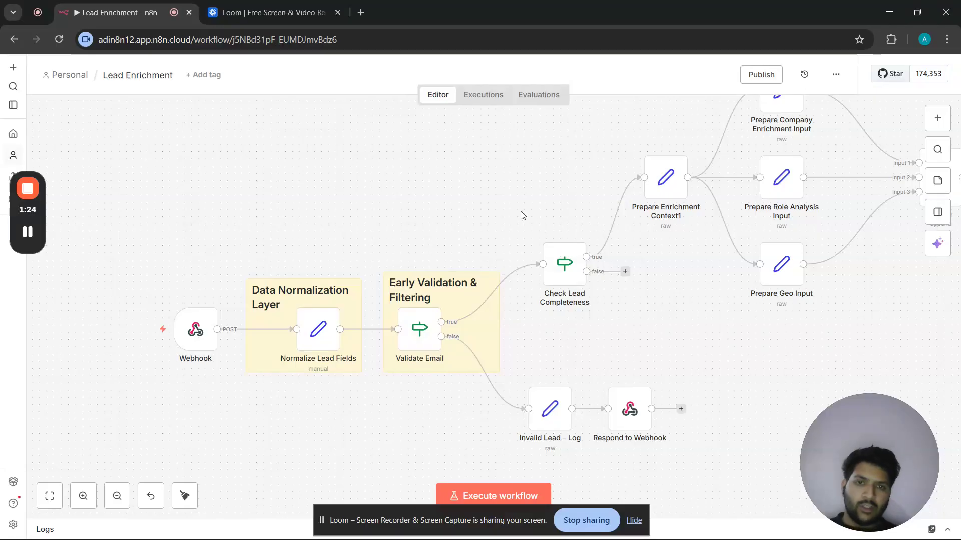
# - Examine the enrichment section, where the company, role analysis and geo input nodes feed into the Merge node
pyautogui.hscroll(3, 520, 215)
pyautogui.scroll(2, 520, 215)
pyautogui.hscroll(1, 520, 215)
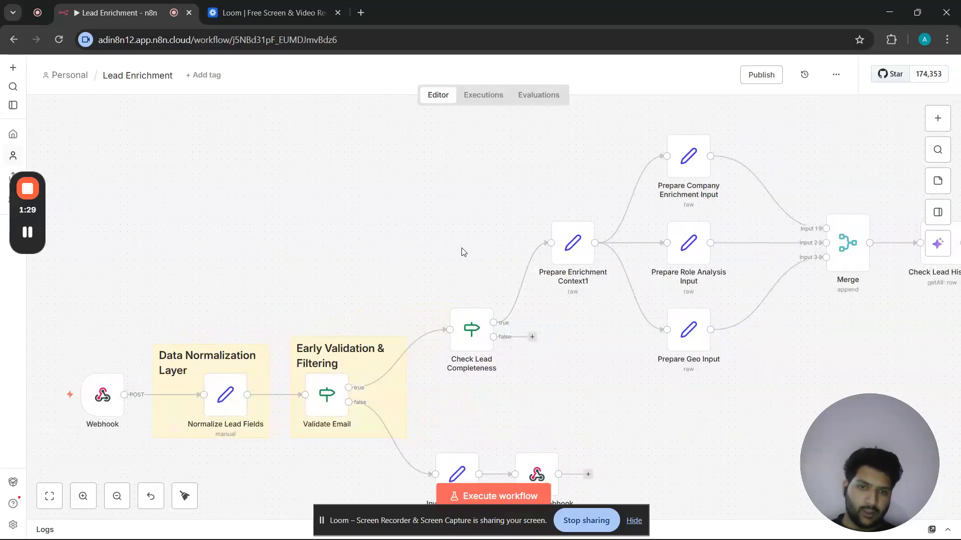
pyautogui.hscroll(4, 547, 215)
pyautogui.scroll(2, 546, 215)
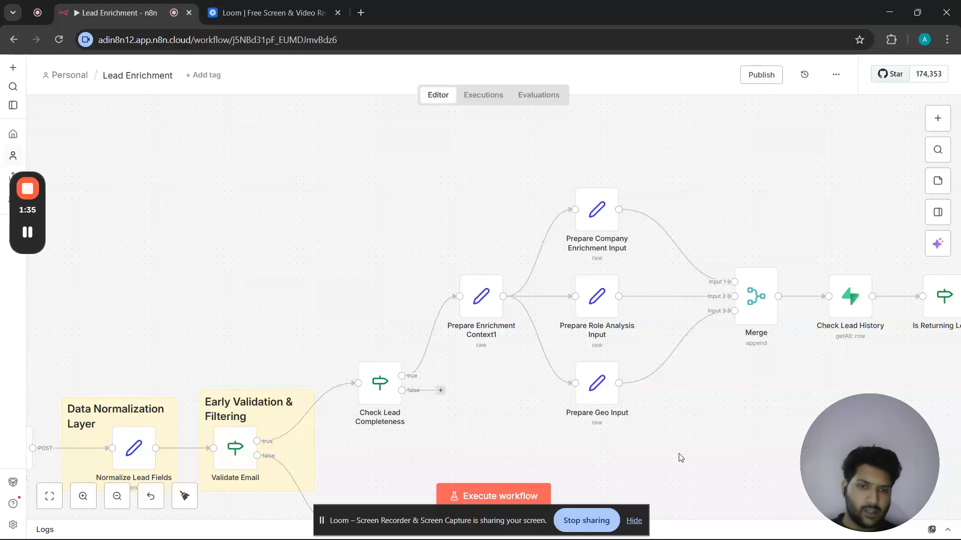
pyautogui.moveTo(596, 226)
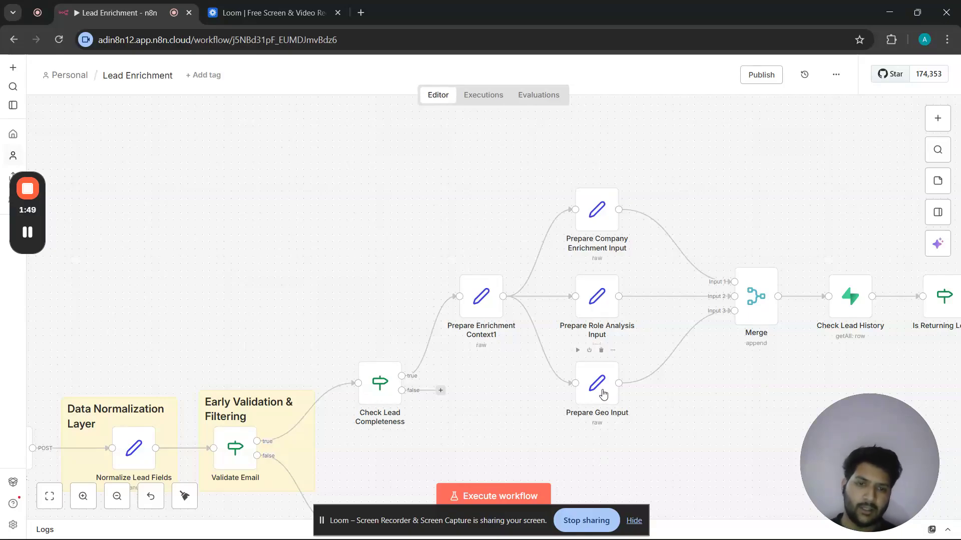
pyautogui.hscroll(3, 732, 395)
pyautogui.scroll(1, 732, 394)
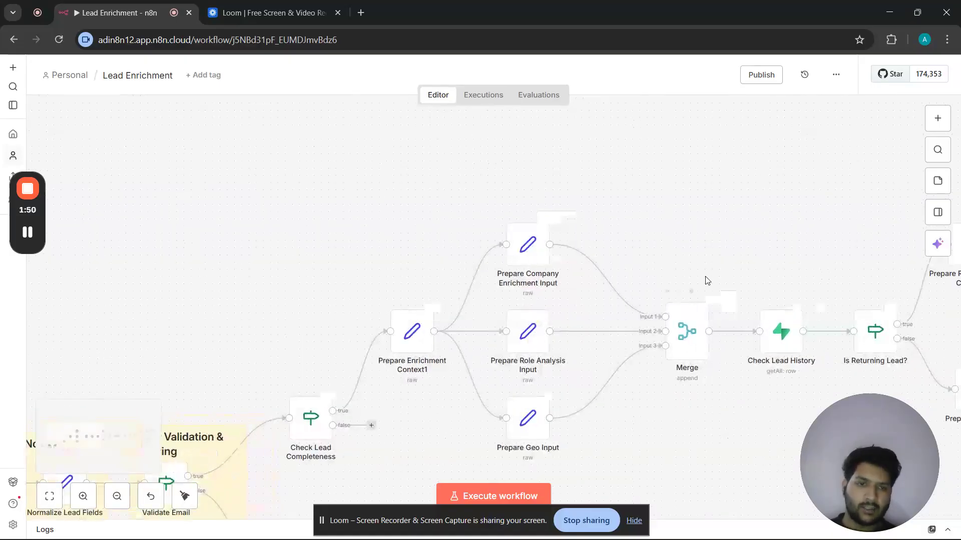
pyautogui.hscroll(3, 702, 289)
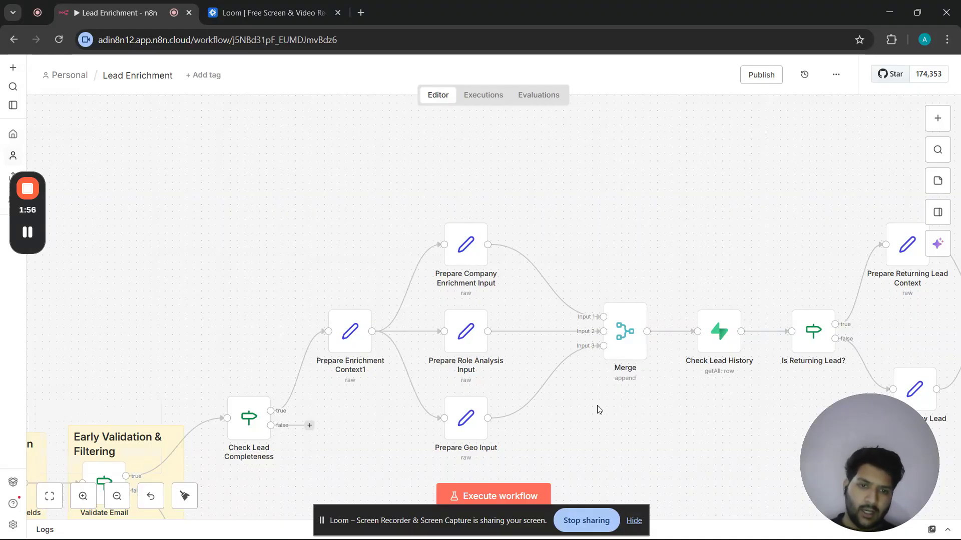
# - Examine the lead history check, the returning and new lead branches, the AI message node and the audit log nodes
pyautogui.hscroll(6, 666, 264)
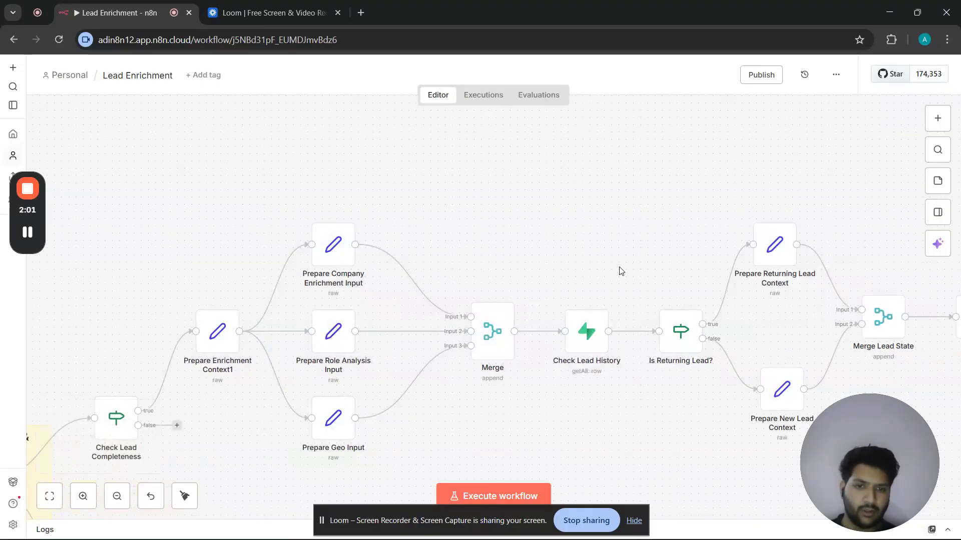
pyautogui.moveTo(585, 335)
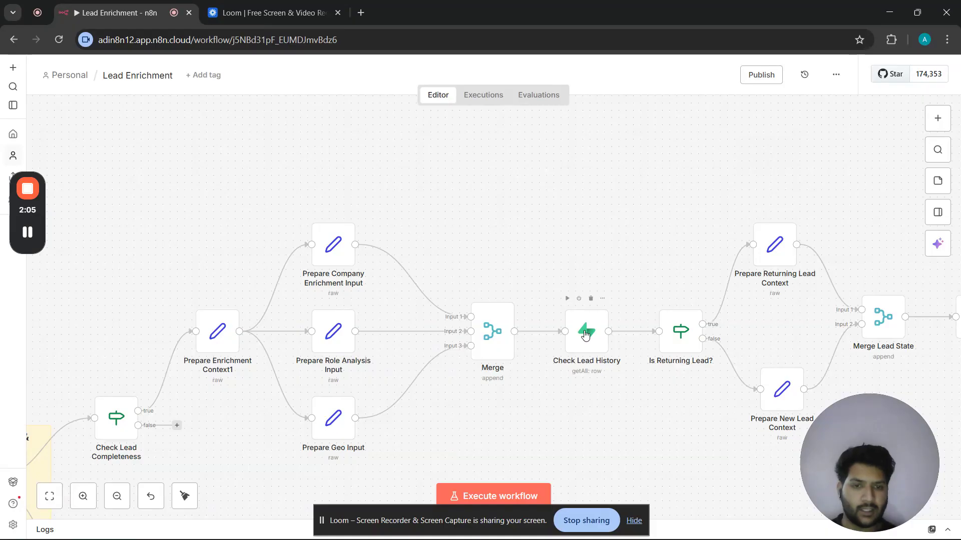
pyautogui.hscroll(3, 675, 240)
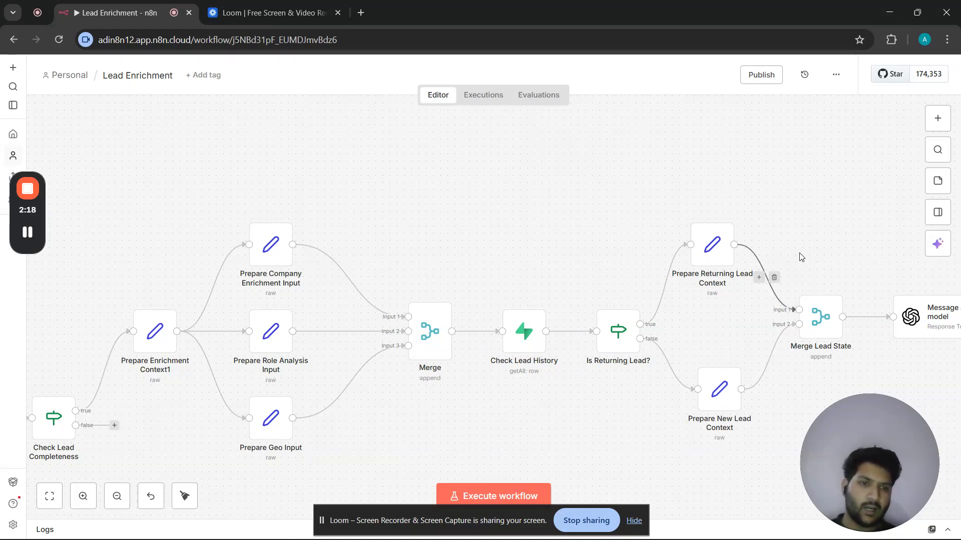
pyautogui.hscroll(5, 803, 257)
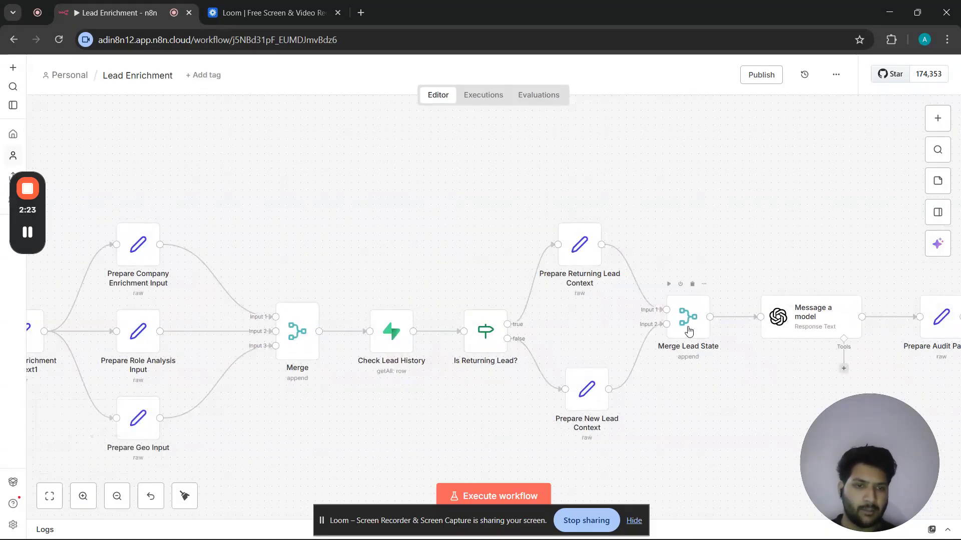
pyautogui.hscroll(3, 783, 228)
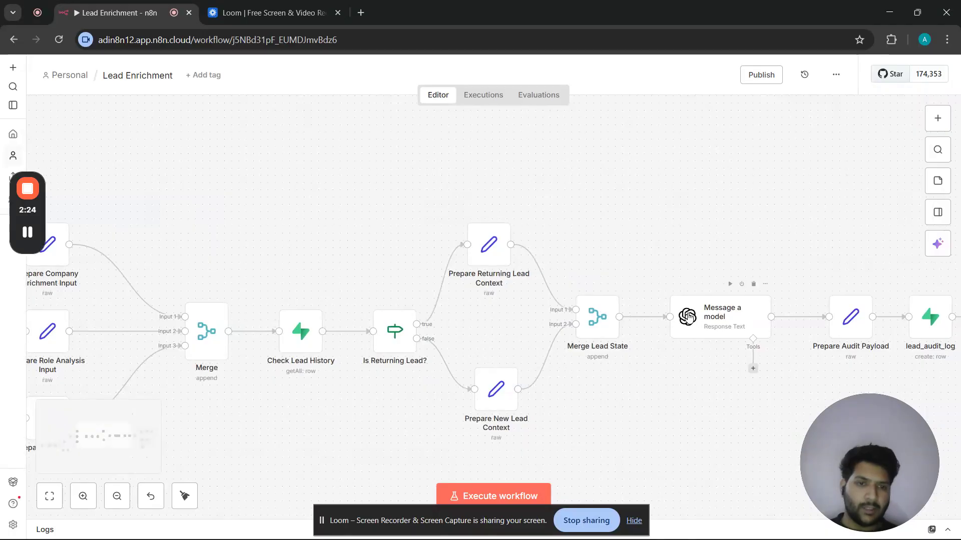
pyautogui.hscroll(2, 723, 222)
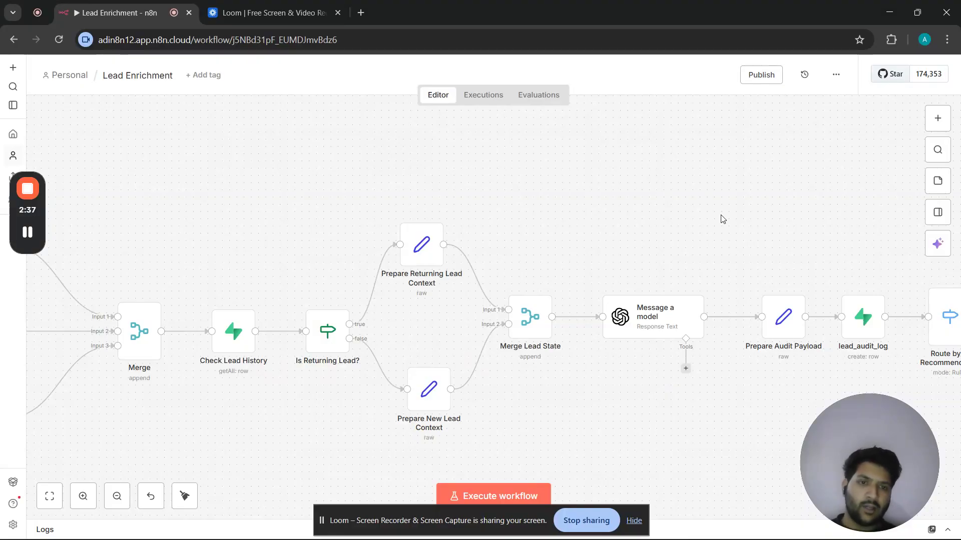
pyautogui.hscroll(2, 721, 219)
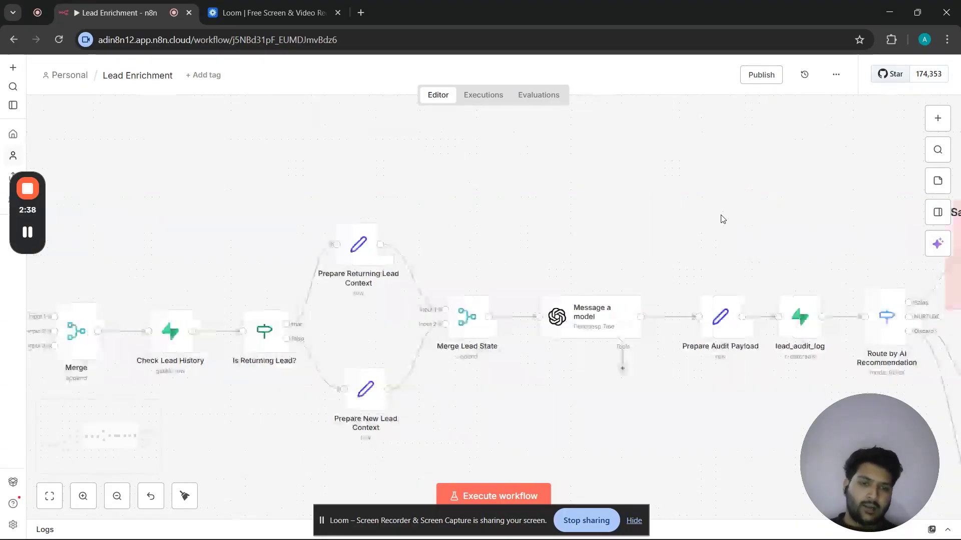
pyautogui.hscroll(5, 722, 218)
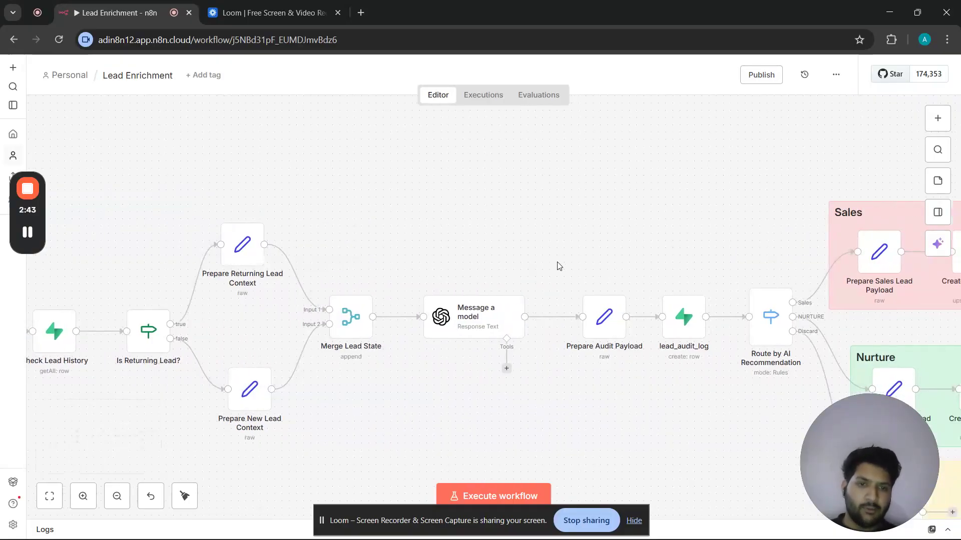
pyautogui.hscroll(2, 660, 255)
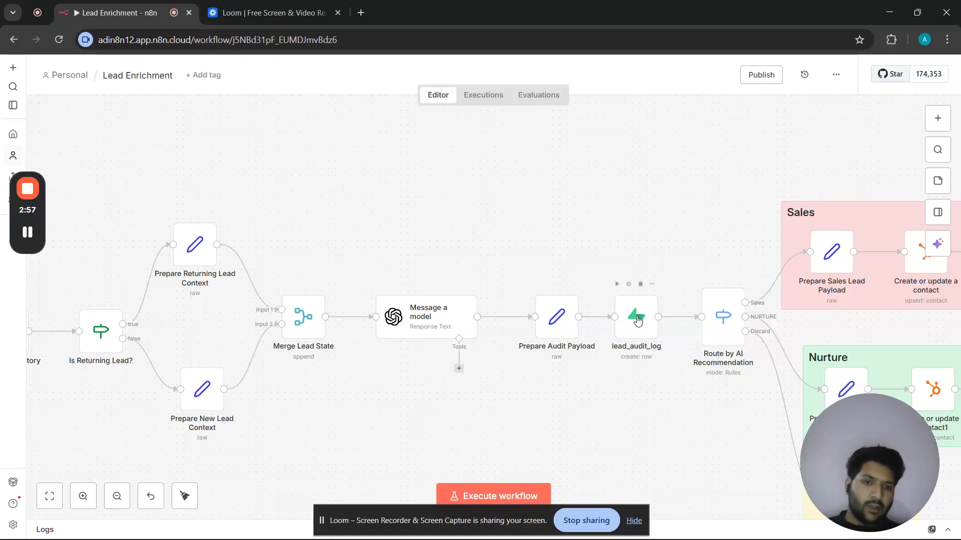
pyautogui.hscroll(2, 703, 254)
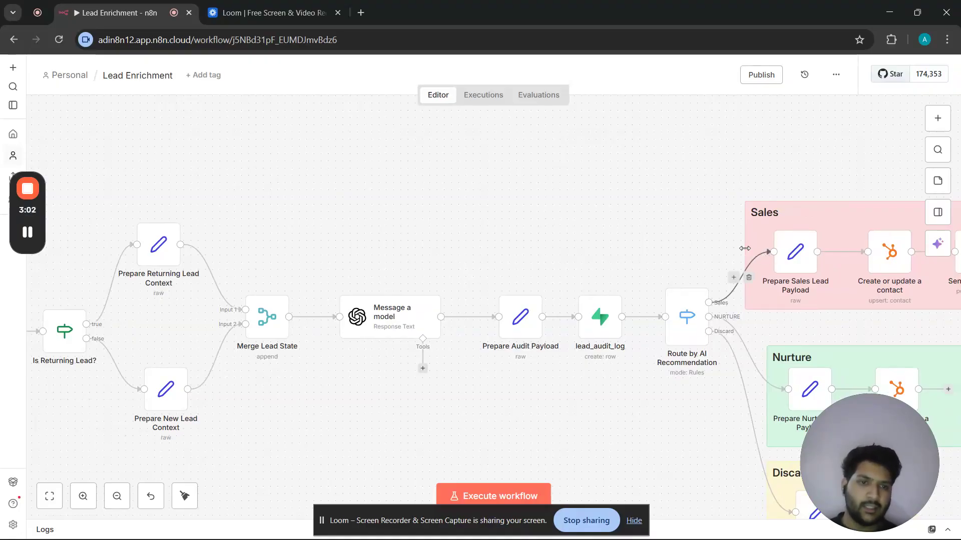
# - Examine the Sales, Nurture and Discard branches that follow the Route by AI Recommendation node
pyautogui.hscroll(3, 700, 238)
pyautogui.scroll(-2, 700, 238)
pyautogui.moveTo(681, 350)
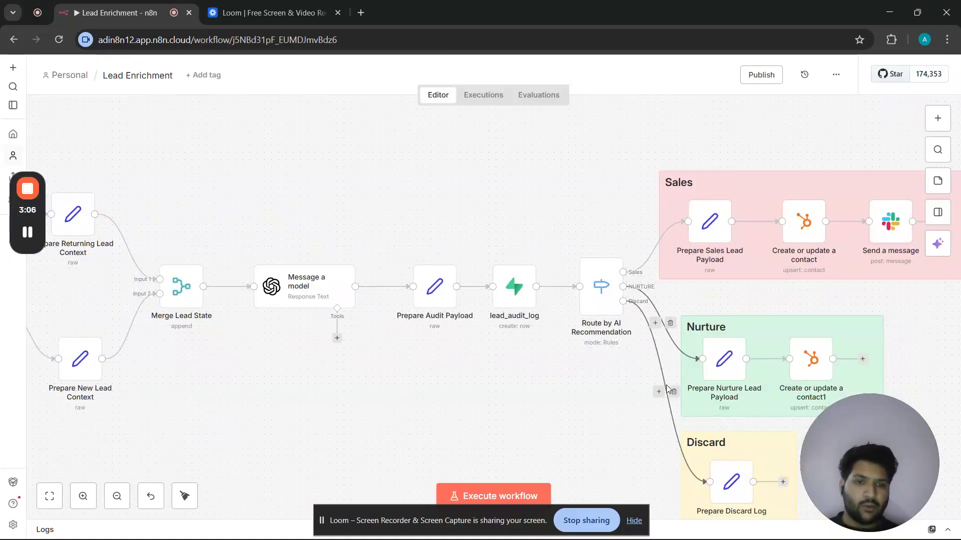
pyautogui.scroll(2, 584, 180)
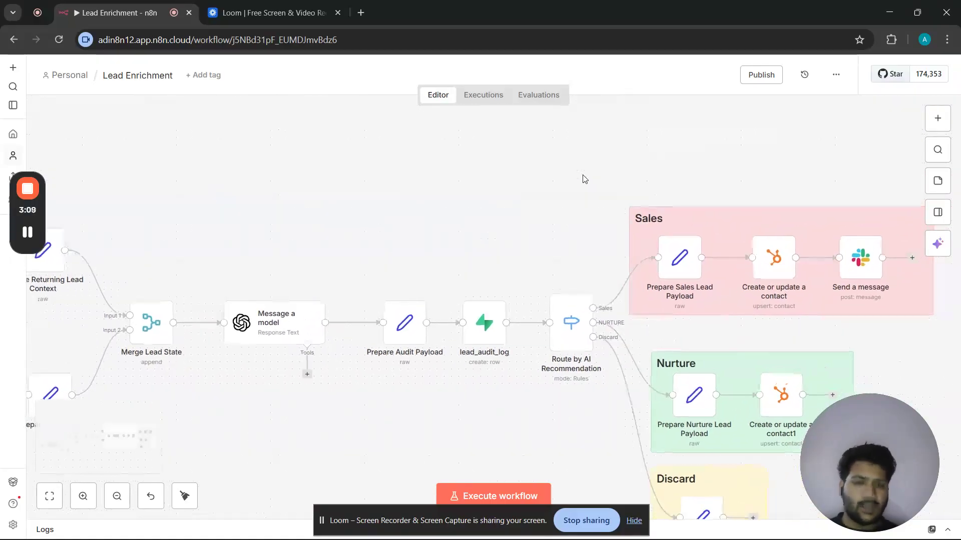
pyautogui.hscroll(3, 584, 179)
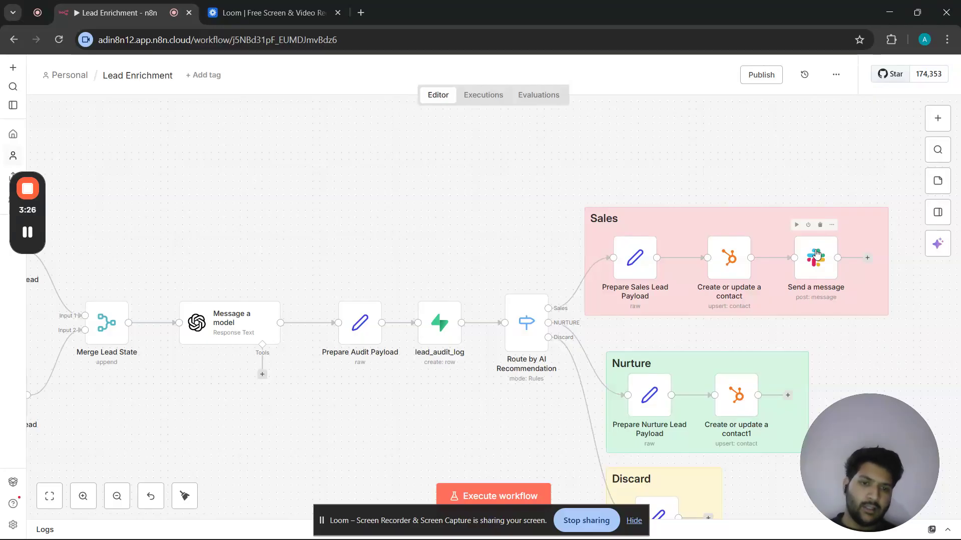
pyautogui.scroll(-1, 580, 255)
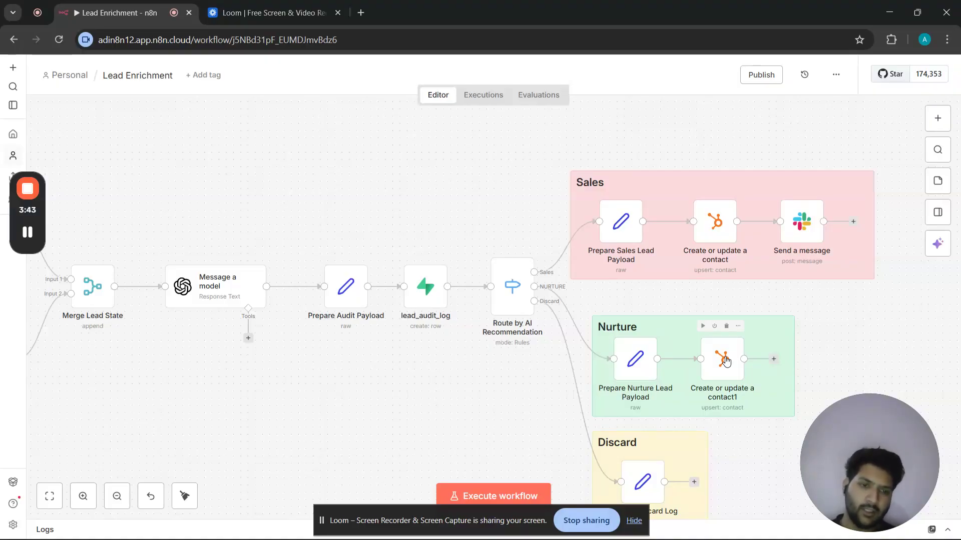
pyautogui.scroll(-1, 847, 326)
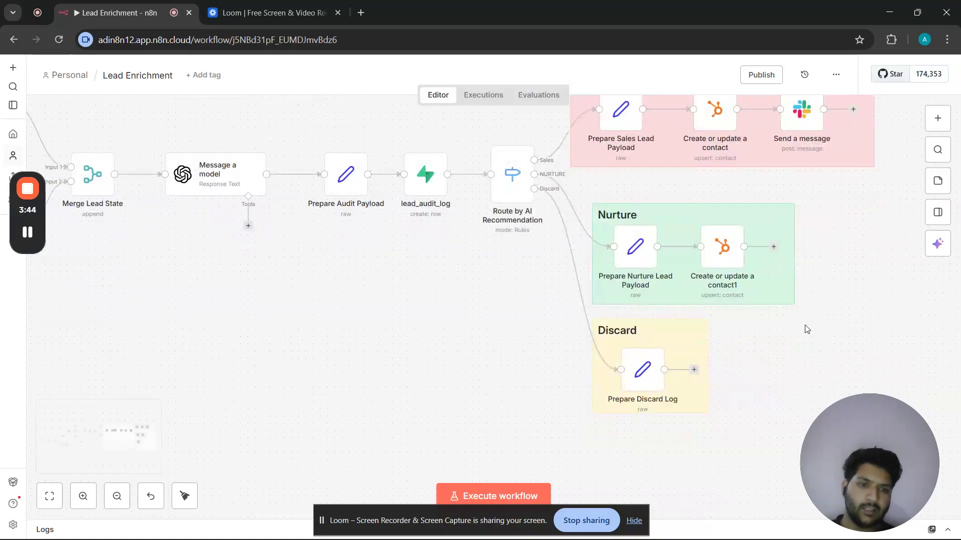
pyautogui.moveTo(636, 383)
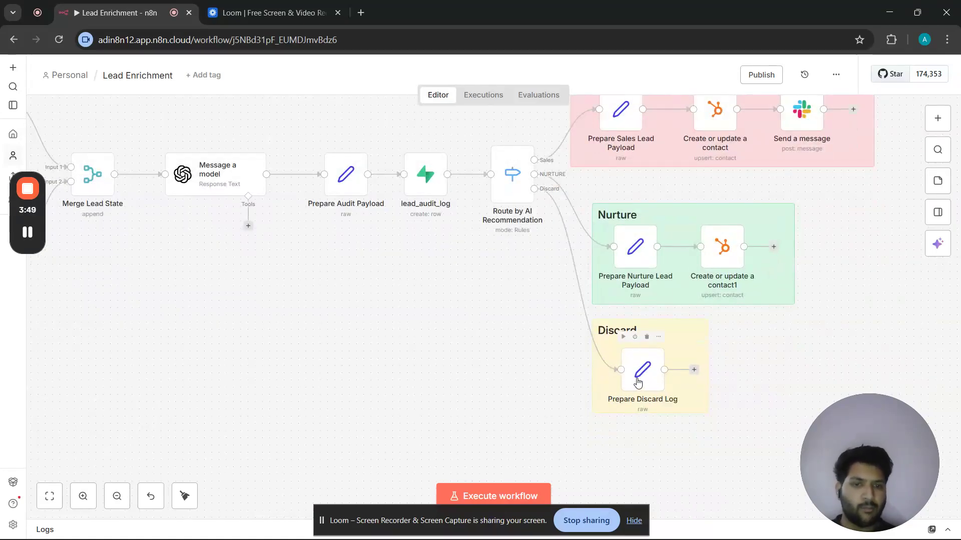
# - Review the complete Lead Enrichment workflow from the Webhook to the three final branches in one overview
pyautogui.click(118, 504)
pyautogui.click(118, 501)
pyautogui.hscroll(-5, 385, 388)
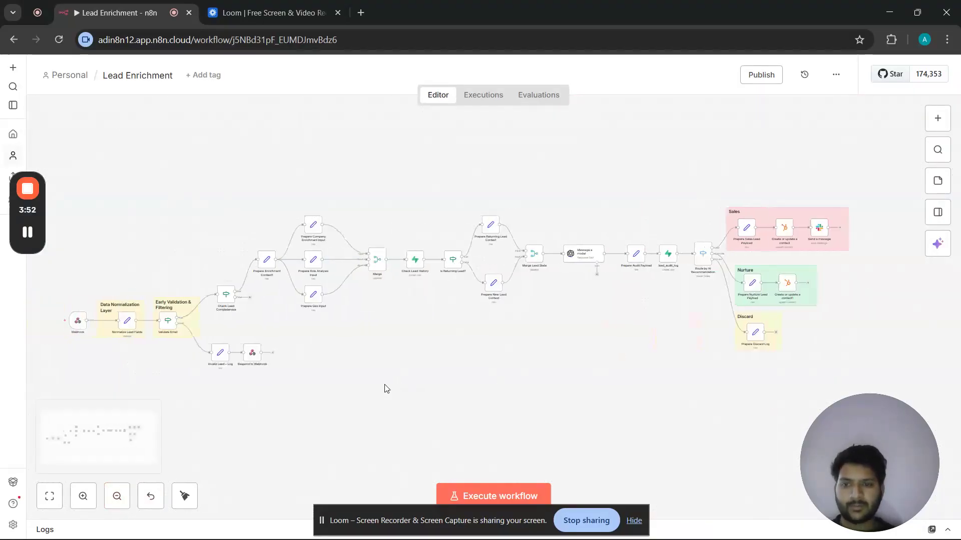
pyautogui.hscroll(1, 387, 390)
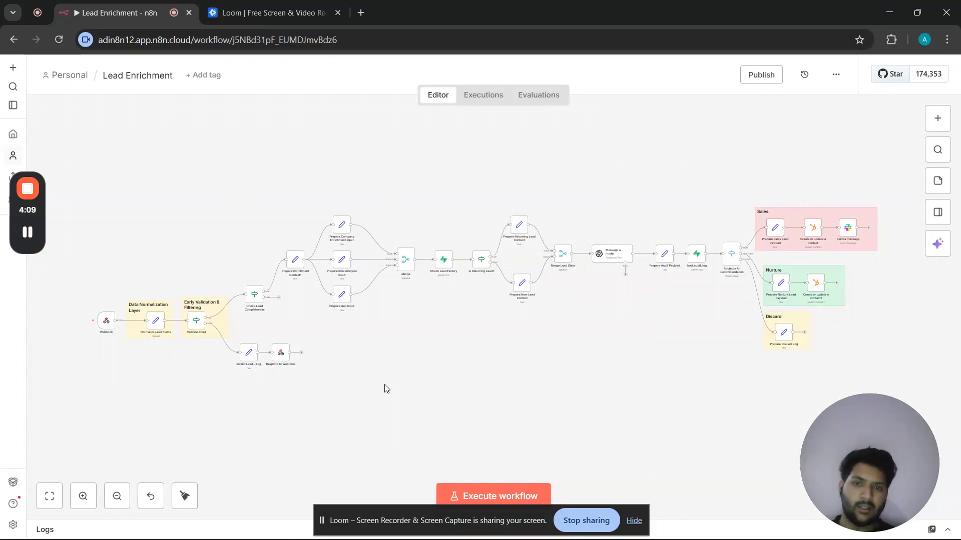
pyautogui.scroll(2, 386, 388)
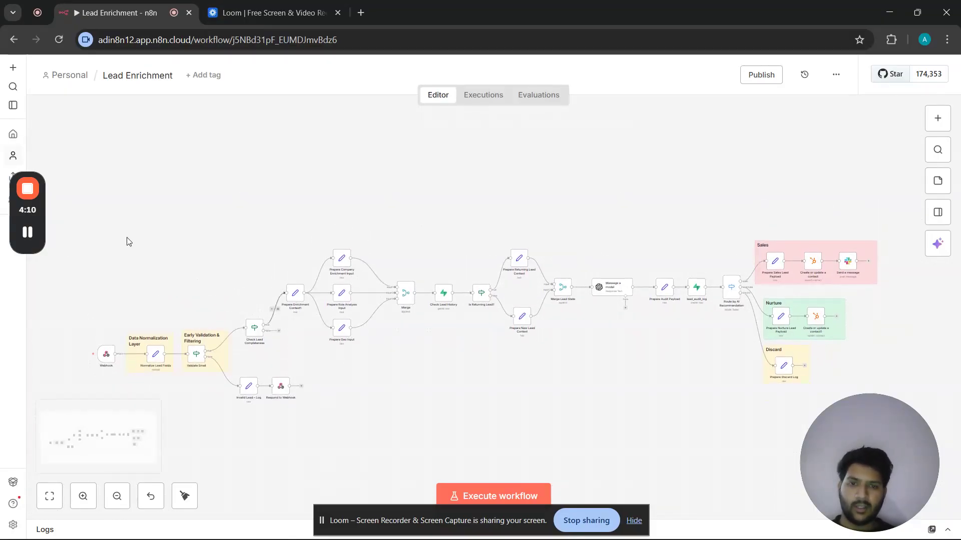